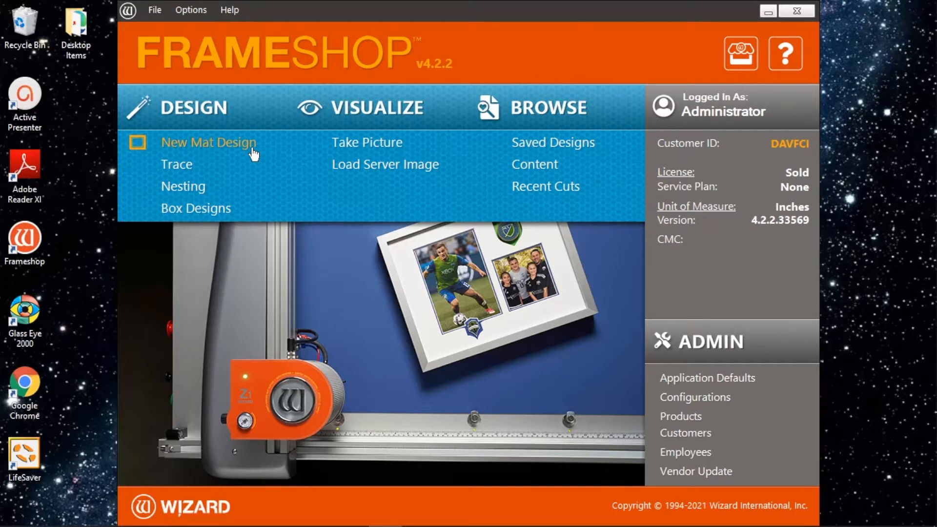
Start a new mat design with a single rectangular opening 7.75 wide by 10.25 high and 3-inch borders.
{"action": "left_click", "coordinate": [178, 145]}
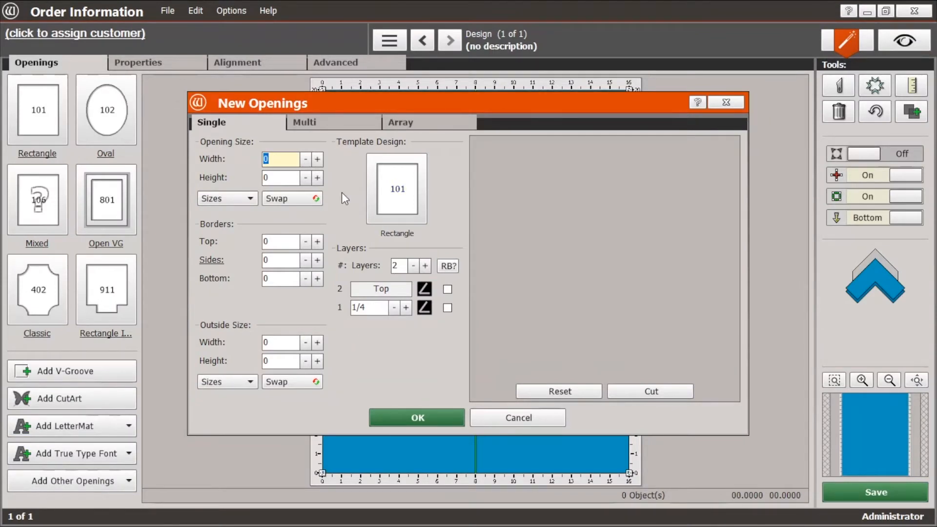
{"action": "type", "text": "7.75"}
{"action": "key", "text": "Tab"}
{"action": "type", "text": "10.25"}
{"action": "key", "text": "Tab"}
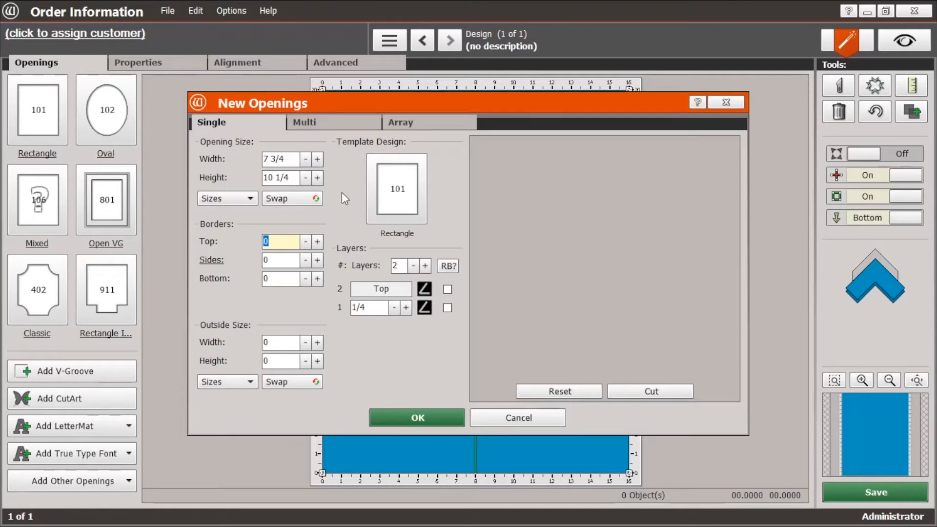
{"action": "type", "text": "3"}
{"action": "key", "text": "Tab"}
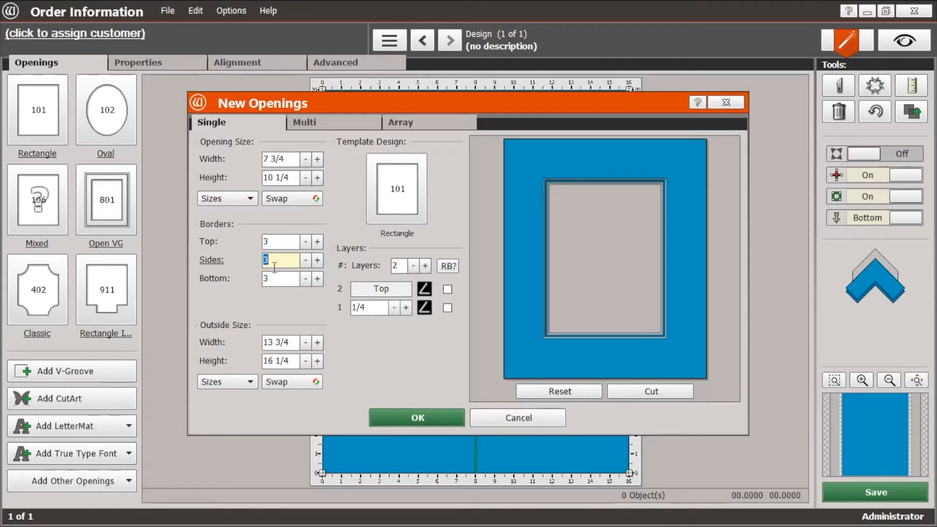
Swap the opening's width and height to make it landscape, 10 1/4 wide by 7 3/4 high.
{"action": "left_click", "coordinate": [303, 199]}
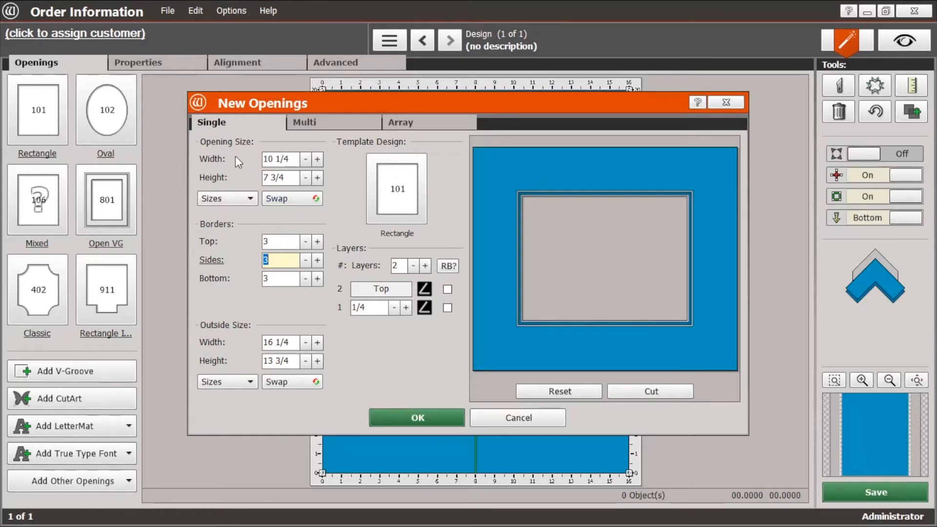
{"action": "left_click", "coordinate": [290, 200]}
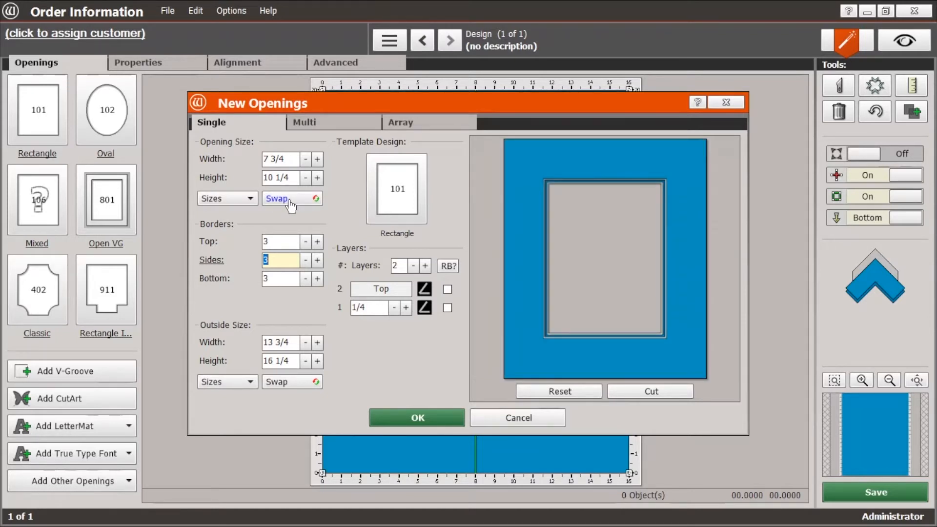
{"action": "left_click", "coordinate": [290, 200]}
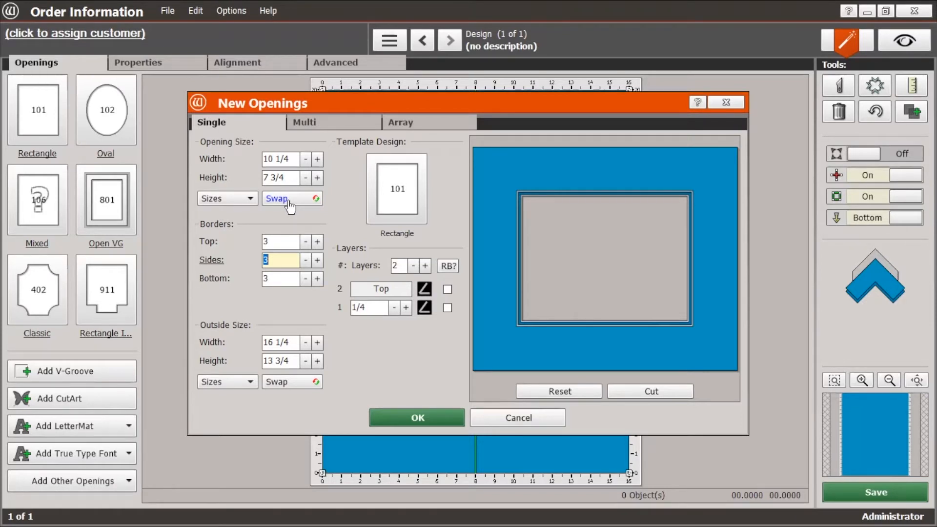
Weight the mat borders by setting the bottom border to 3.5 and the top border to 3.
{"action": "left_click", "coordinate": [283, 280]}
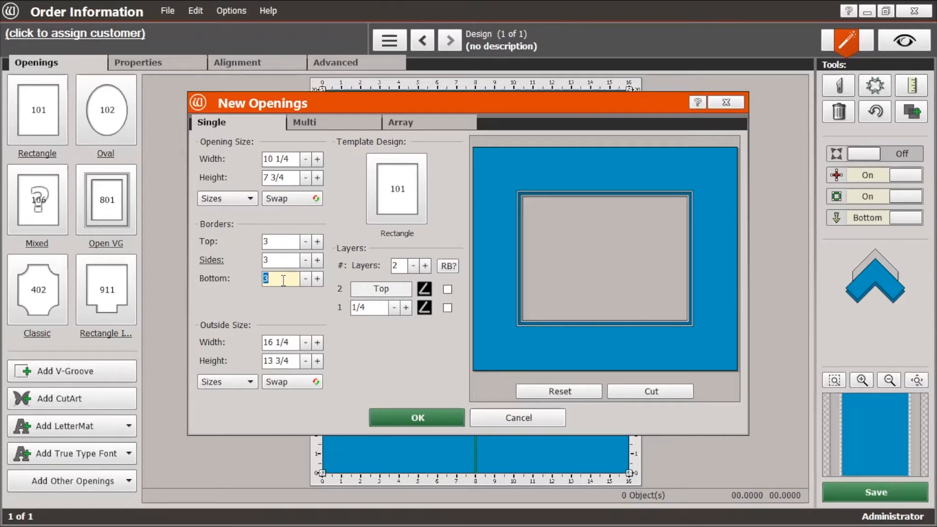
{"action": "type", "text": "3.5"}
{"action": "key", "text": "Tab"}
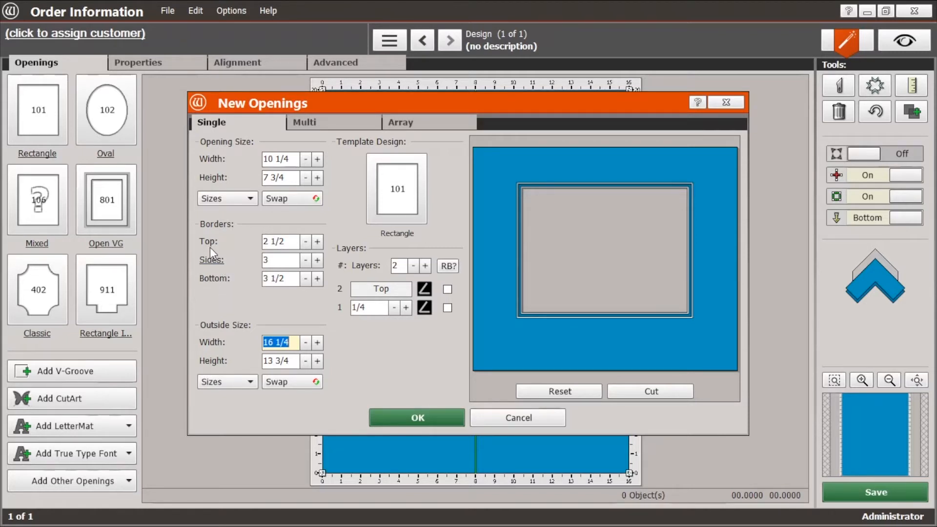
{"action": "left_click", "coordinate": [289, 241]}
{"action": "type", "text": "3"}
{"action": "key", "text": "Tab"}
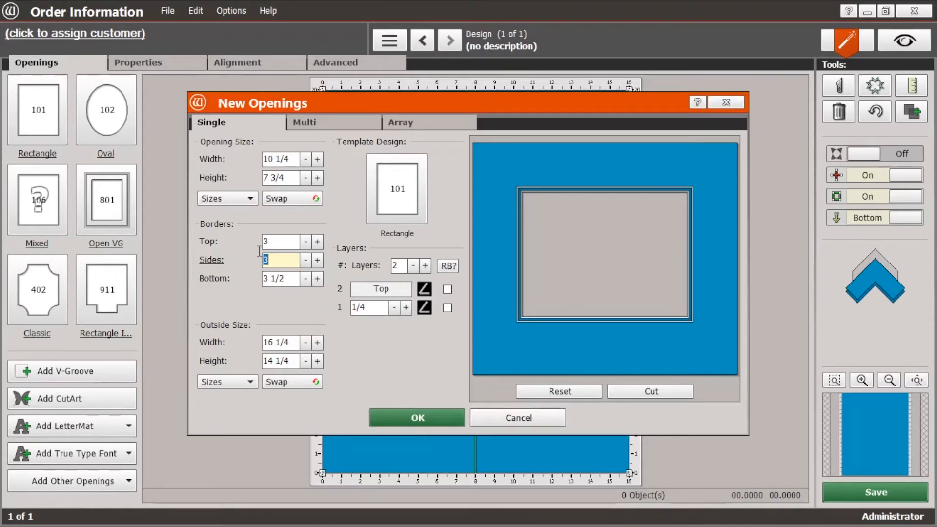
{"action": "left_click", "coordinate": [250, 199]}
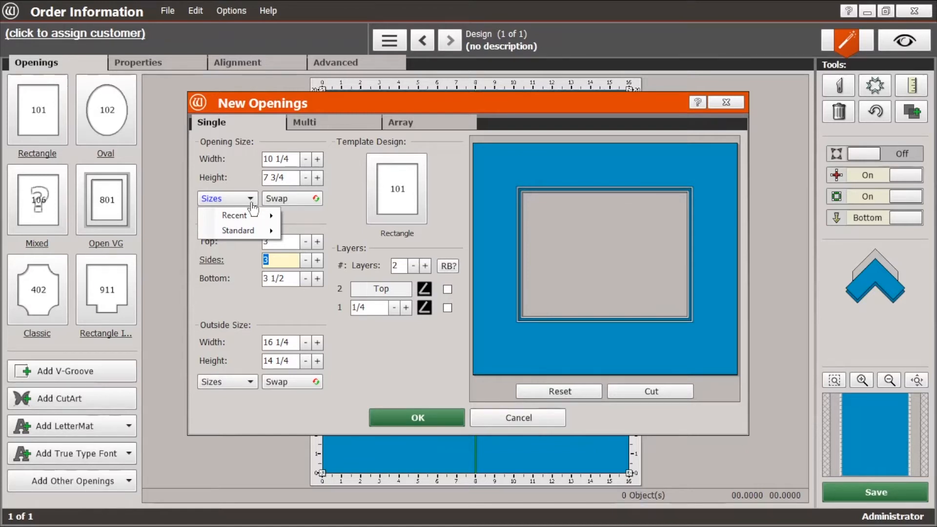
{"action": "mouse_move", "coordinate": [264, 219]}
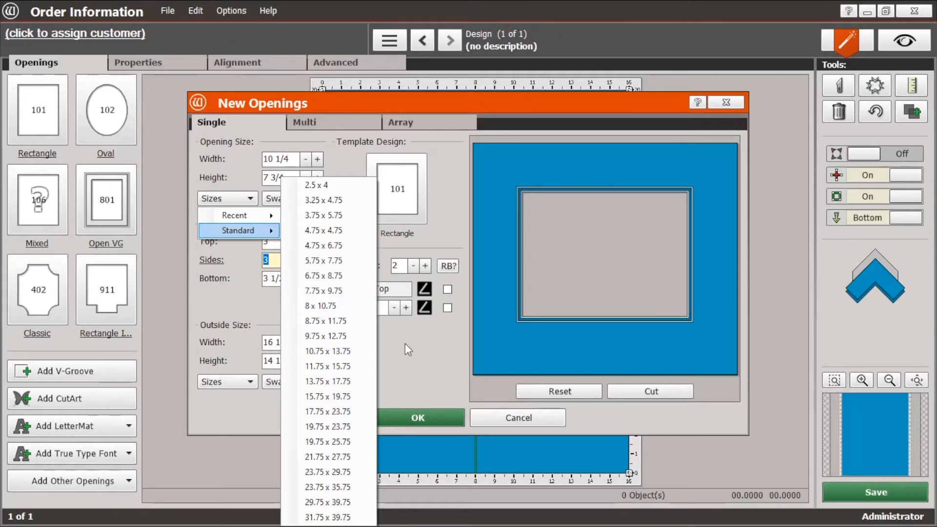
{"action": "left_click", "coordinate": [413, 359]}
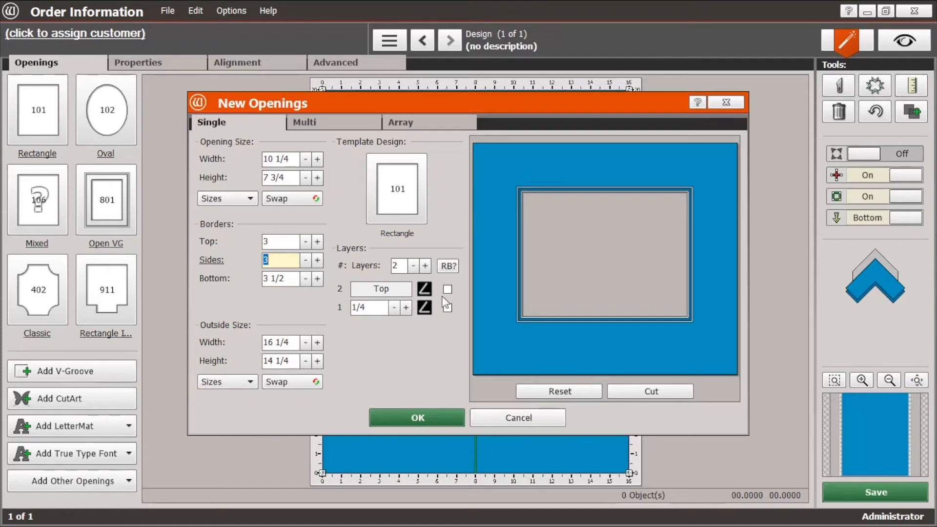
Try the RB option on the opening's layers, individually and on both at once.
{"action": "left_click", "coordinate": [447, 290]}
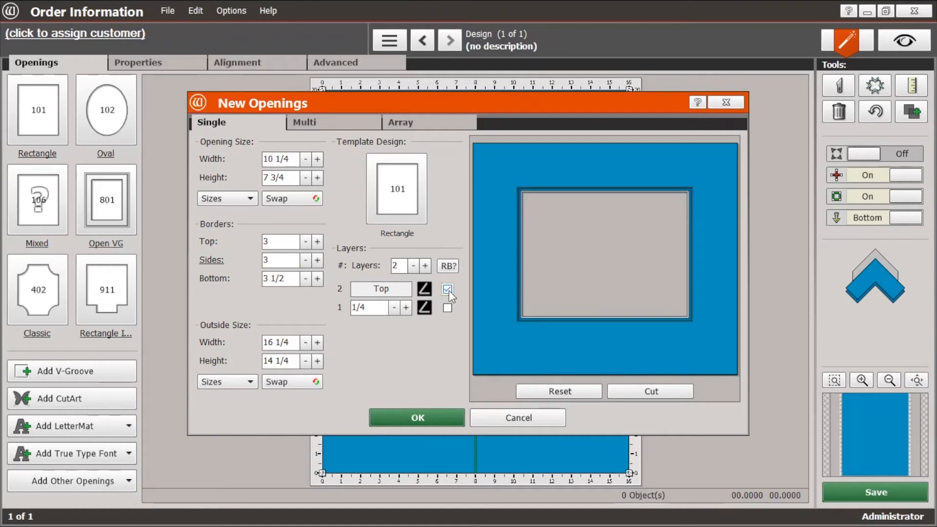
{"action": "left_click", "coordinate": [446, 308]}
{"action": "left_click", "coordinate": [447, 308]}
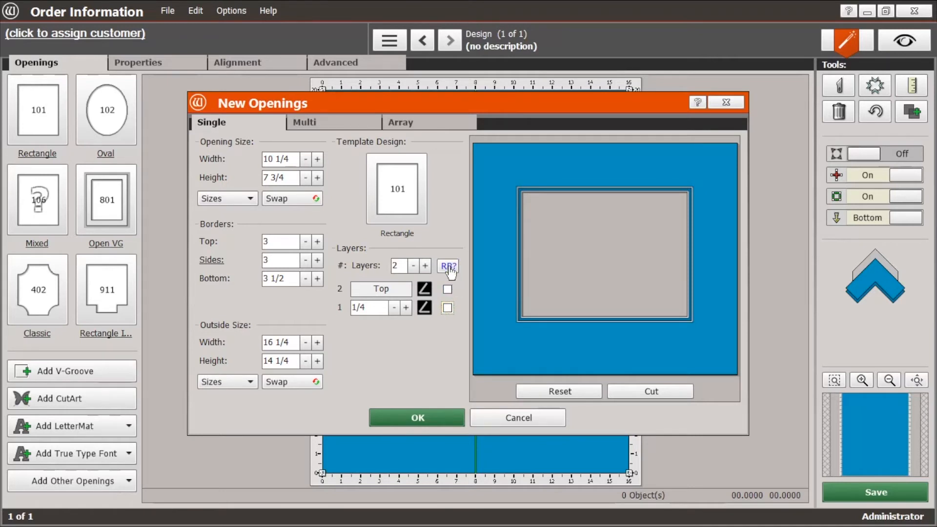
{"action": "left_click", "coordinate": [448, 268]}
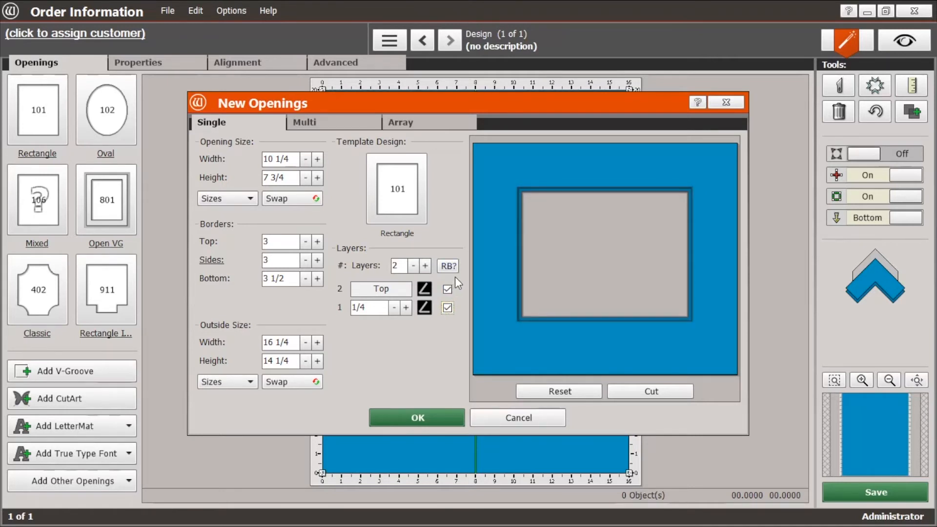
{"action": "left_click", "coordinate": [449, 268]}
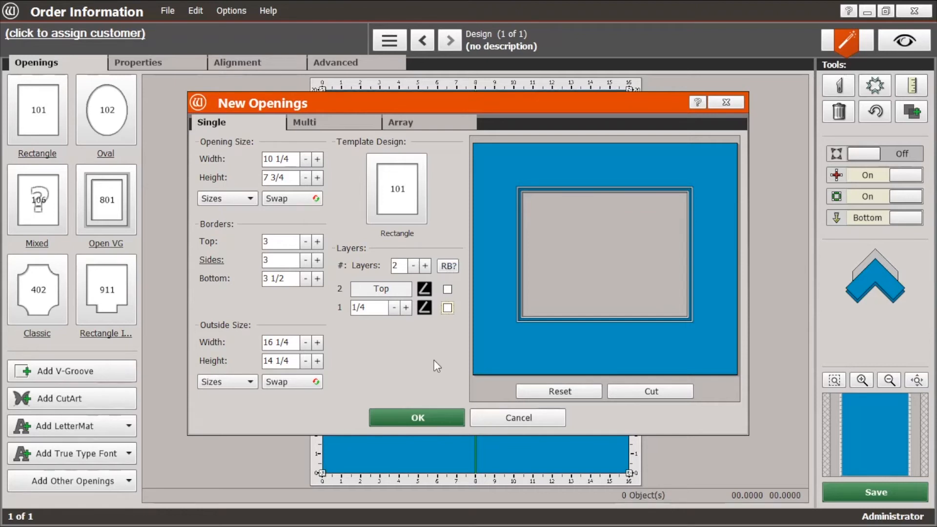
Reduce the opening height to 7 1/2 and create the opening in the mat design.
{"action": "left_click", "coordinate": [305, 178]}
{"action": "left_click", "coordinate": [304, 178]}
{"action": "left_click", "coordinate": [305, 181]}
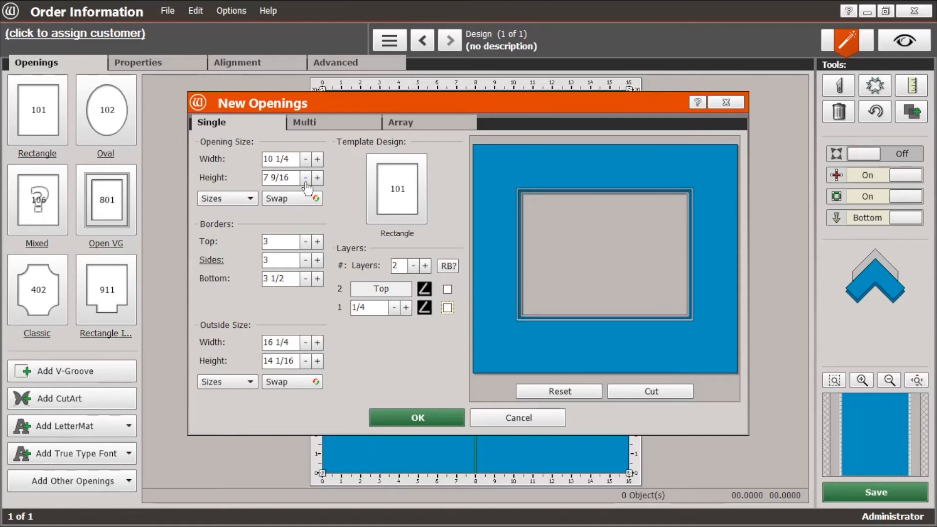
{"action": "left_click", "coordinate": [305, 179]}
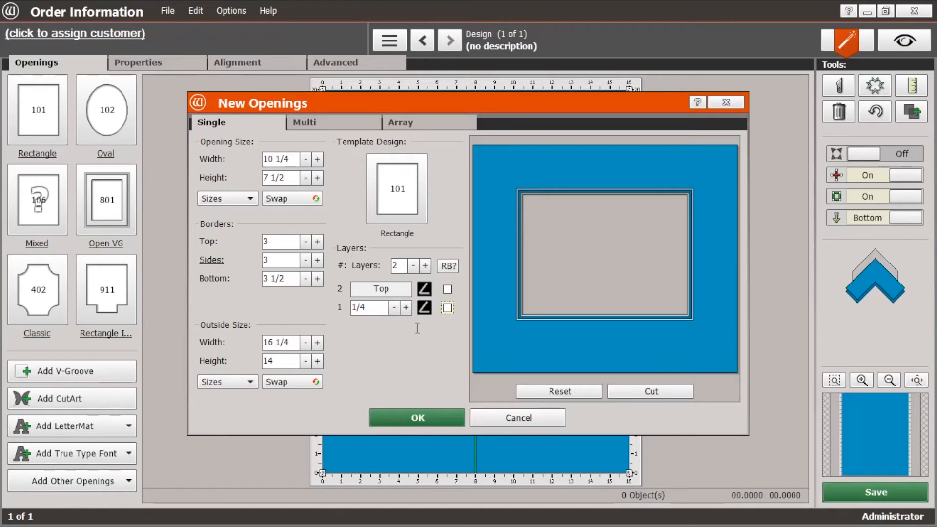
{"action": "left_click", "coordinate": [411, 418]}
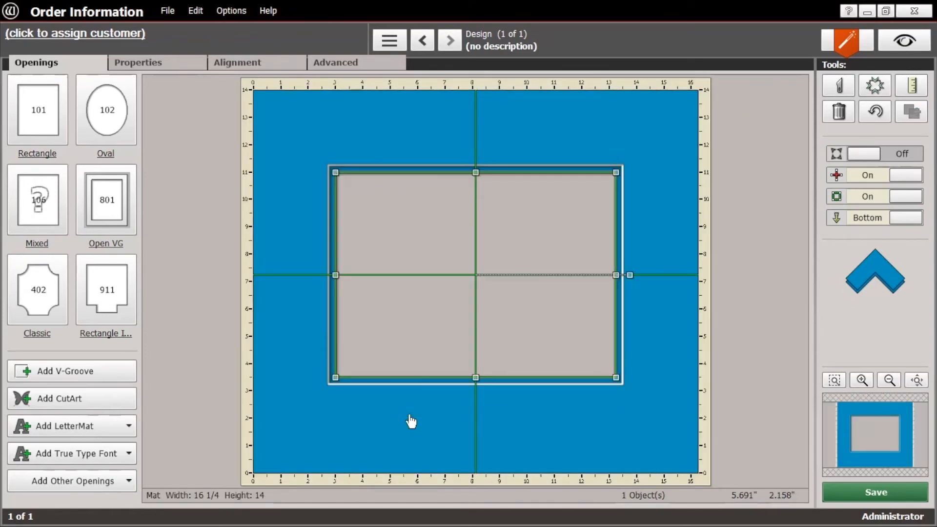
Try adding a float layer to the mat in its design properties.
{"action": "left_click", "coordinate": [399, 422]}
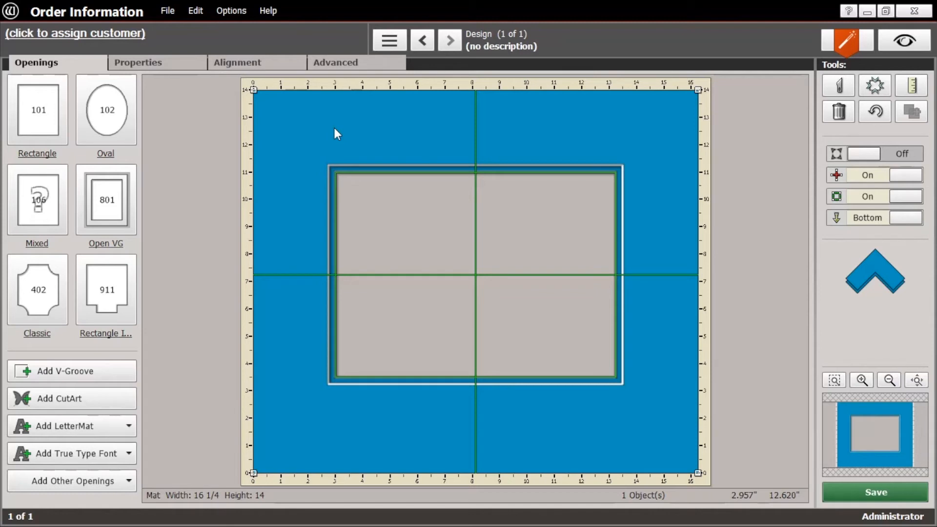
{"action": "left_click", "coordinate": [134, 63]}
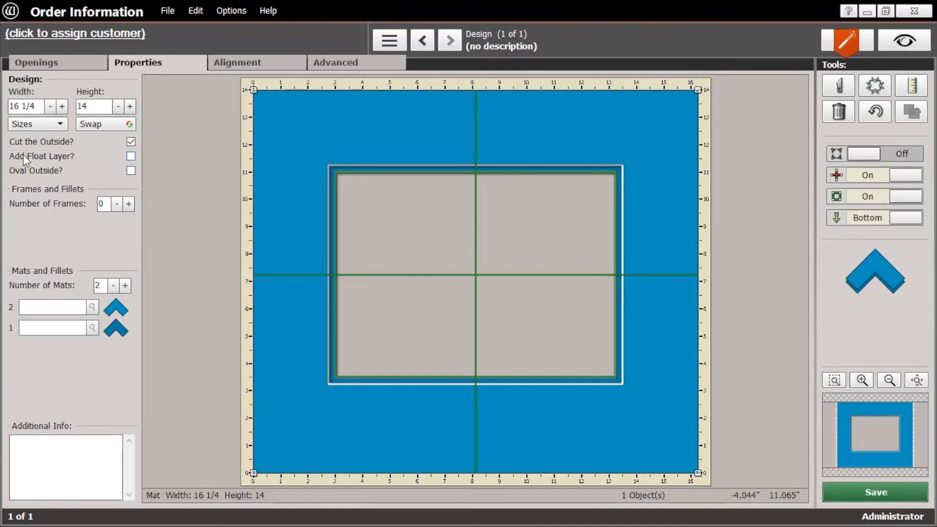
{"action": "left_click", "coordinate": [132, 159]}
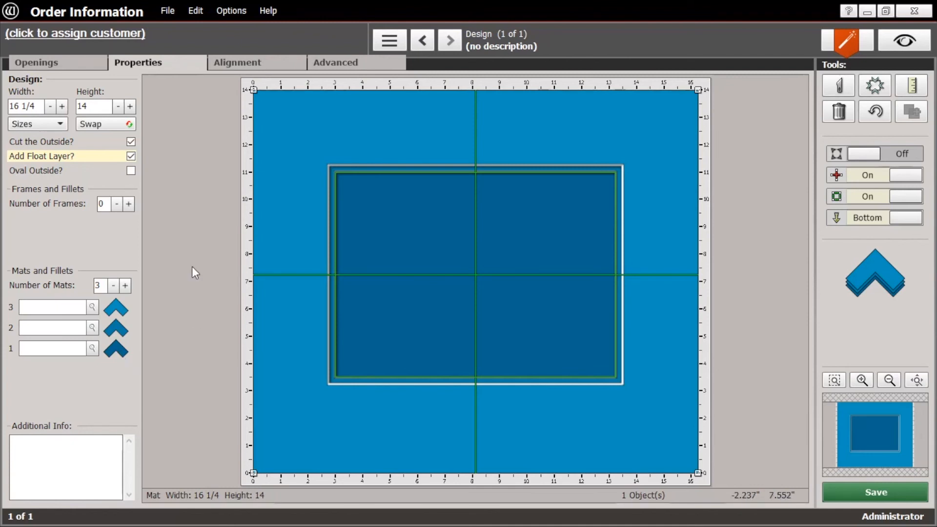
{"action": "left_click", "coordinate": [131, 157]}
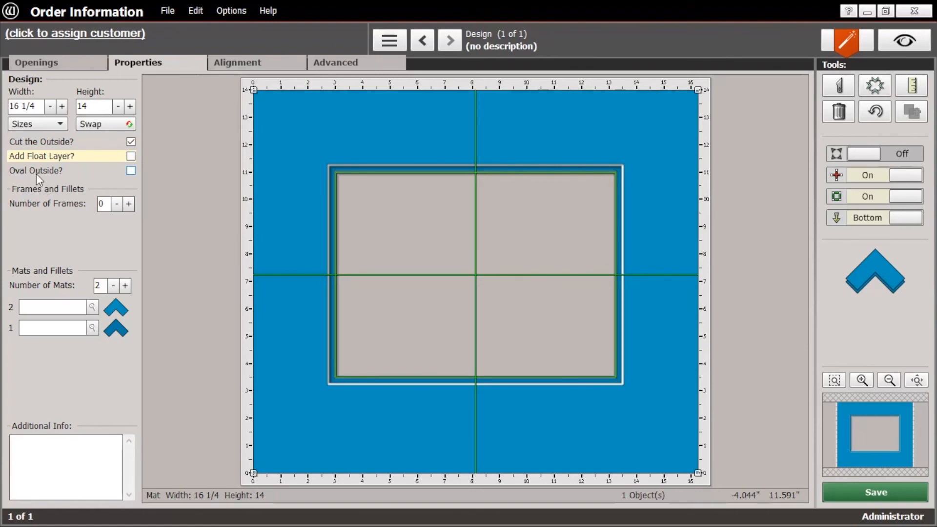
Change the style of the rectangular opening to template 102, Oval.
{"action": "left_click", "coordinate": [415, 221]}
{"action": "left_click", "coordinate": [101, 99]}
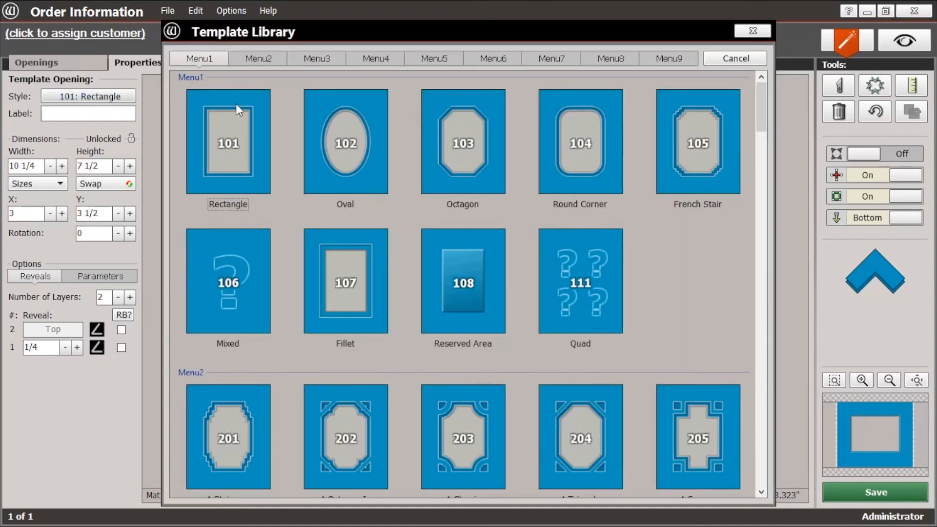
{"action": "left_click", "coordinate": [355, 140]}
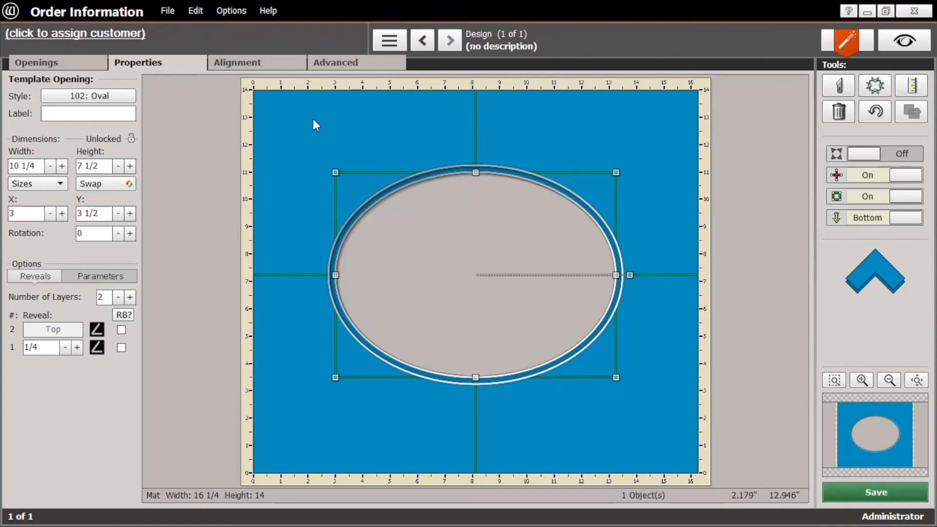
Try an oval outside shape for the mat and return to the opening templates.
{"action": "left_click", "coordinate": [297, 143]}
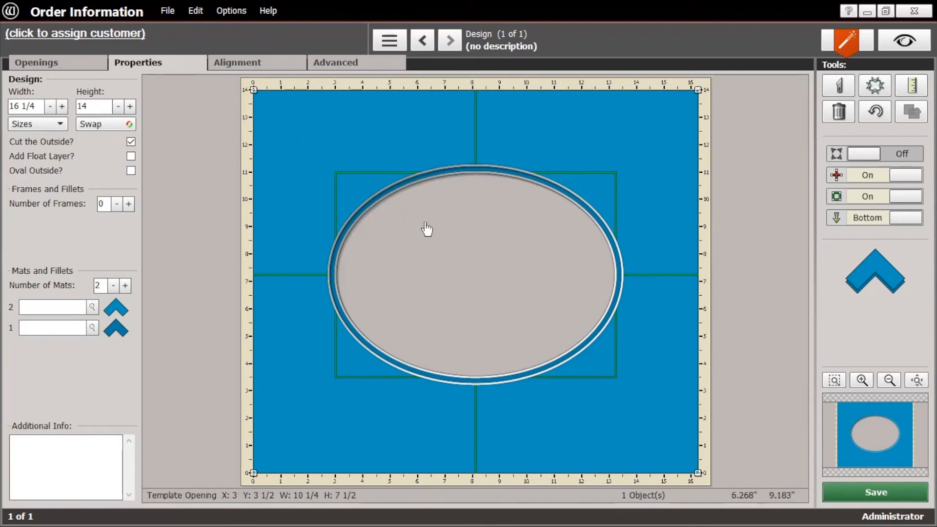
{"action": "left_click", "coordinate": [131, 170]}
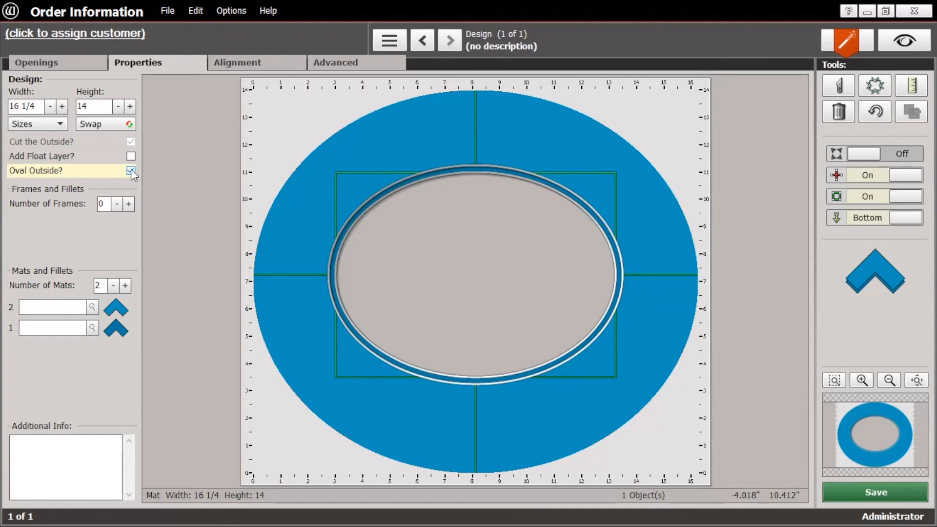
{"action": "left_click", "coordinate": [130, 169]}
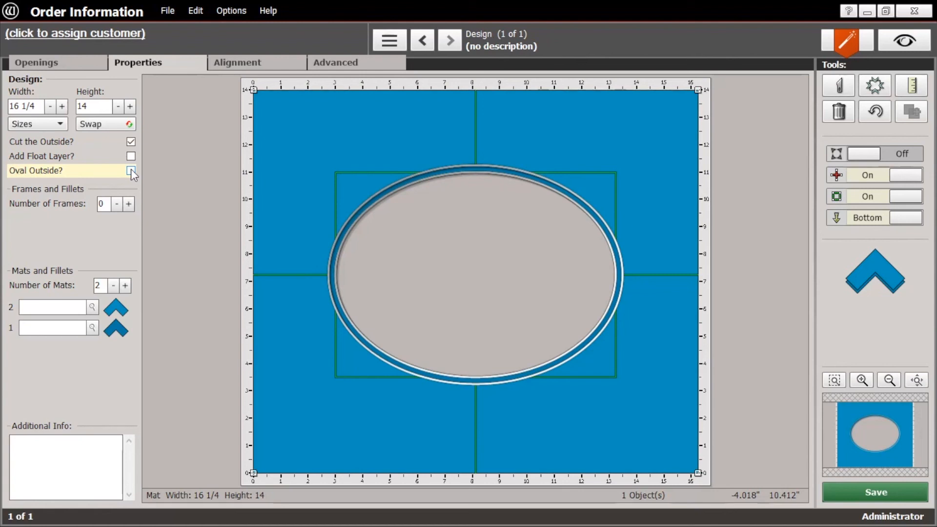
{"action": "left_click", "coordinate": [73, 68]}
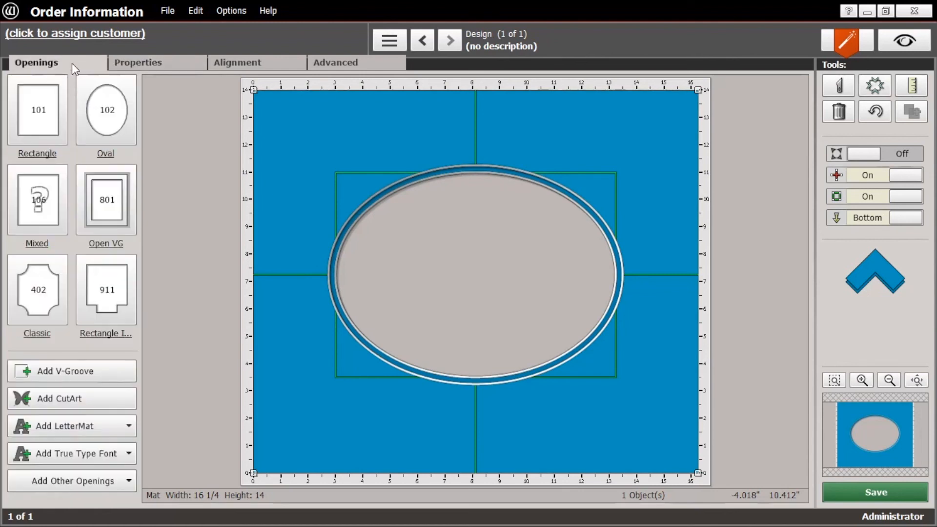